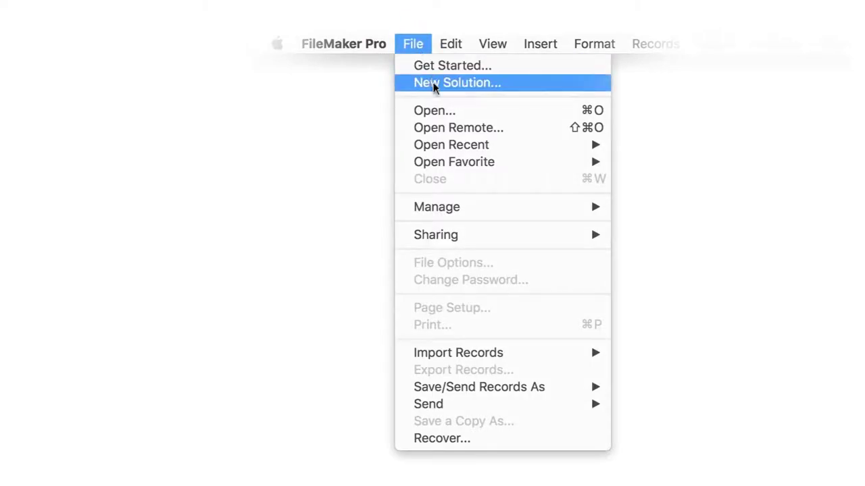
- Create a new solution file named 'Service Tracker' and show its Tables list in Manage Database
{"action": "left_click", "coordinate": [433, 83]}
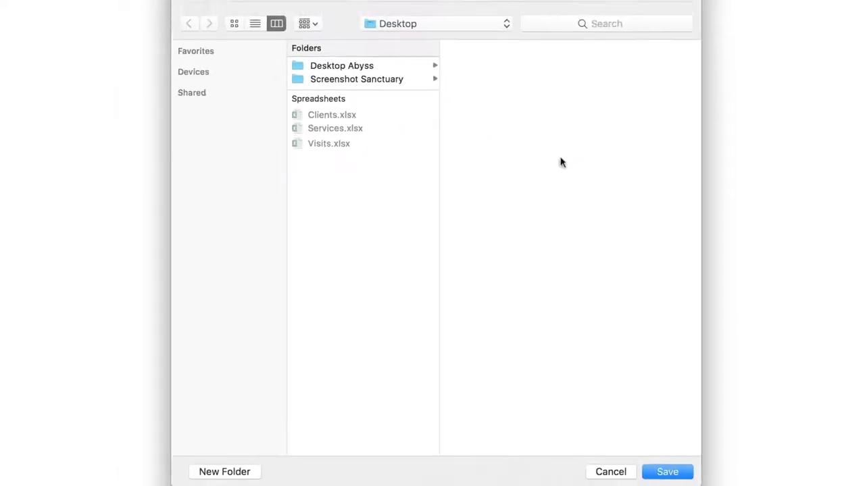
{"action": "type", "text": "Service Tracker"}
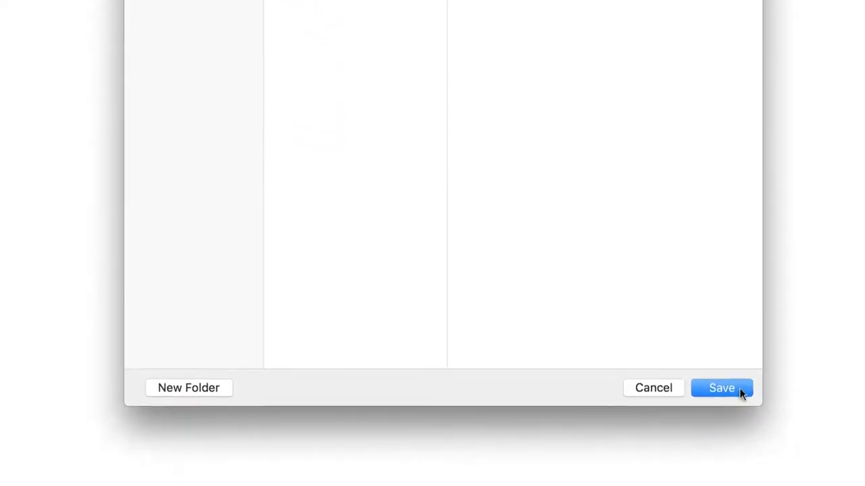
{"action": "left_click", "coordinate": [721, 389]}
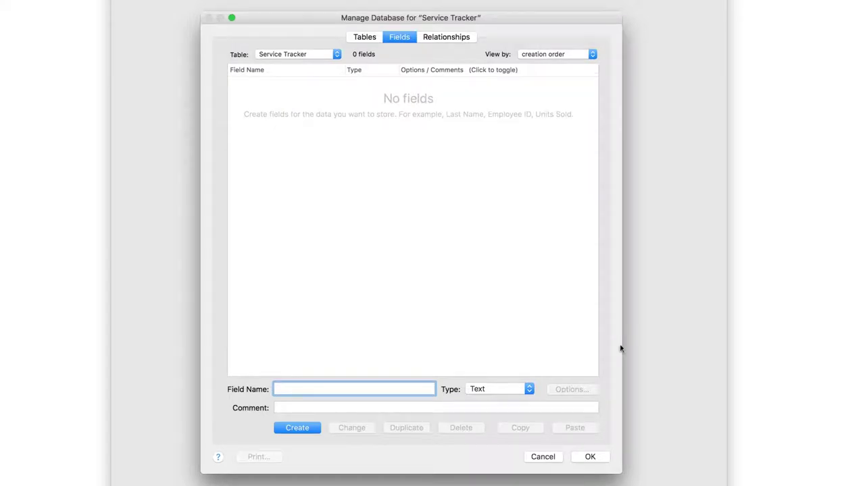
{"action": "left_click", "coordinate": [367, 37]}
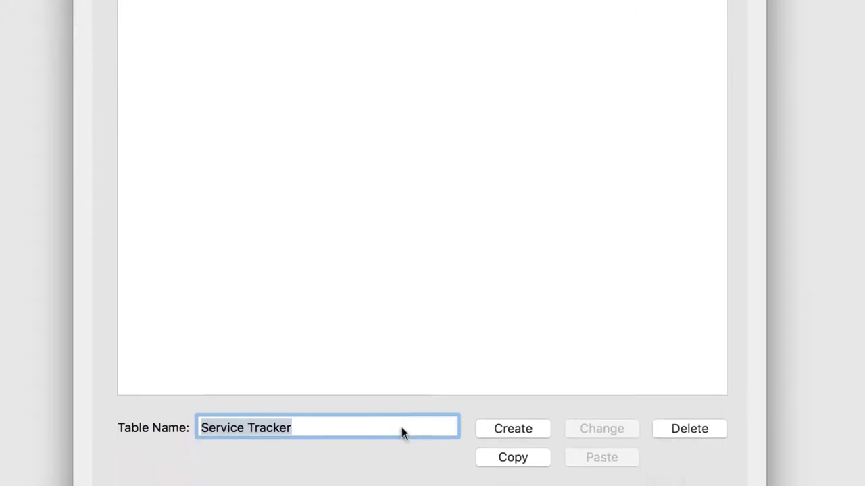
- Rename the default table to 'Client', then create tables named 'Visit' and 'Service'
{"action": "type", "text": "Client"}
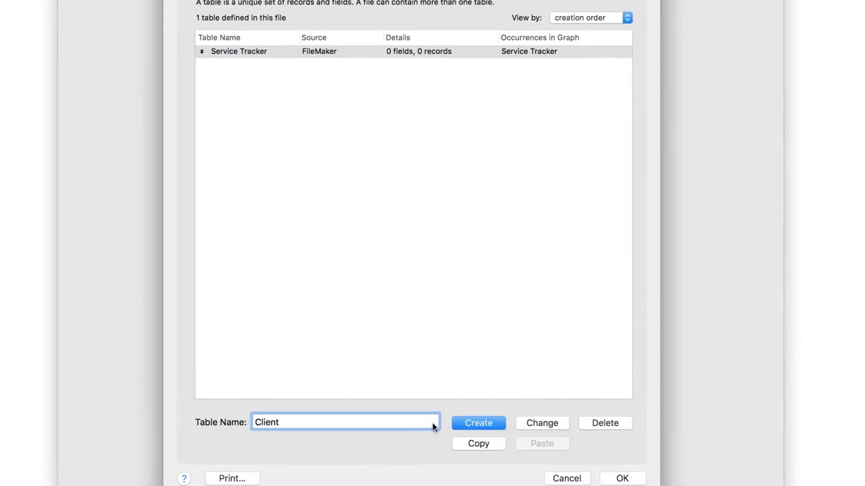
{"action": "left_click", "coordinate": [537, 427]}
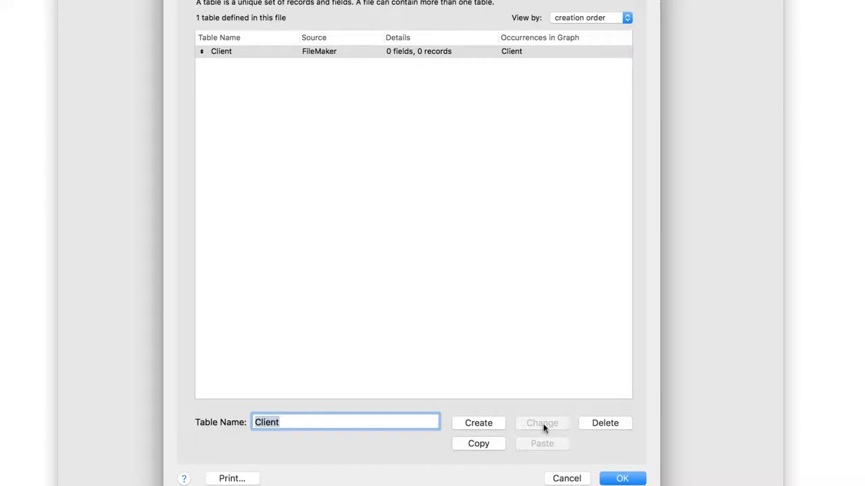
{"action": "type", "text": "Visit"}
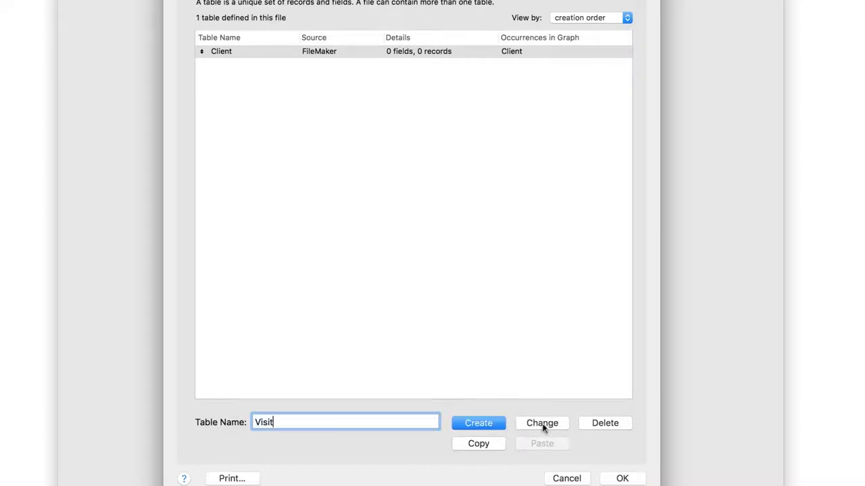
{"action": "left_click", "coordinate": [485, 425]}
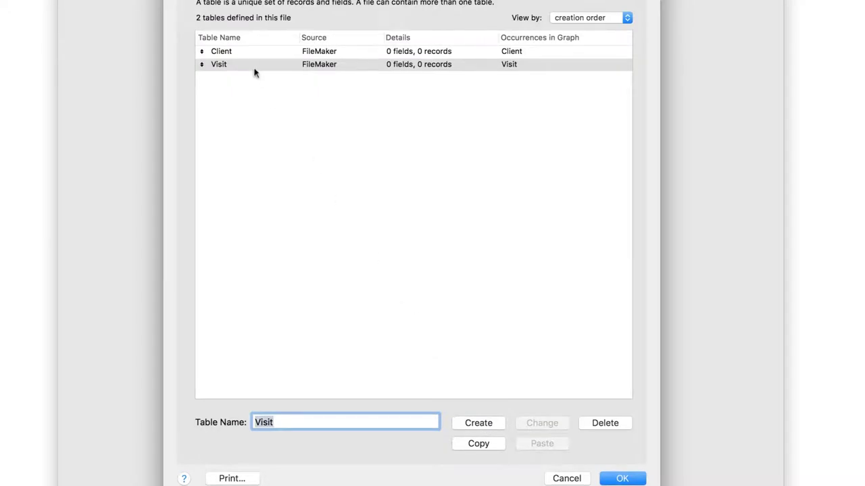
{"action": "type", "text": "Service"}
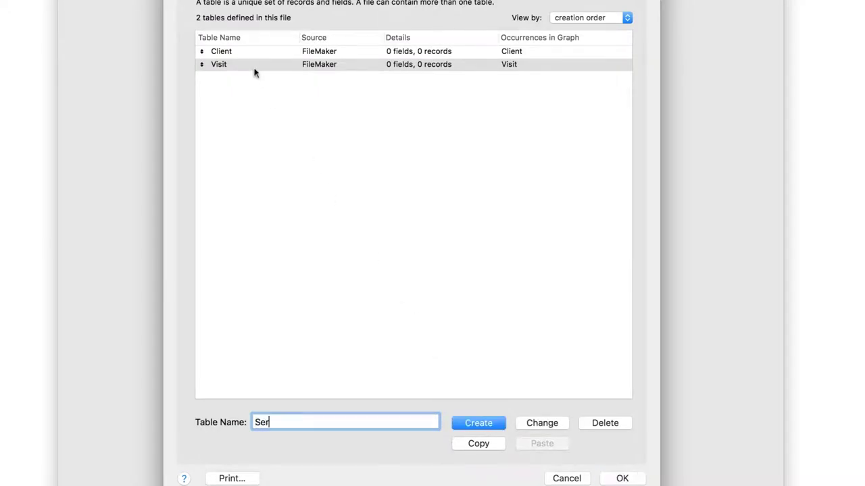
{"action": "left_click", "coordinate": [479, 423]}
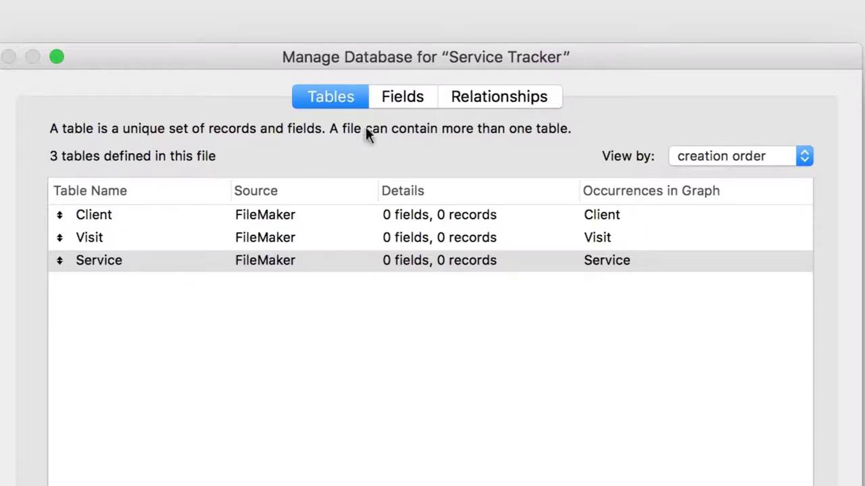
{"action": "left_click", "coordinate": [405, 99]}
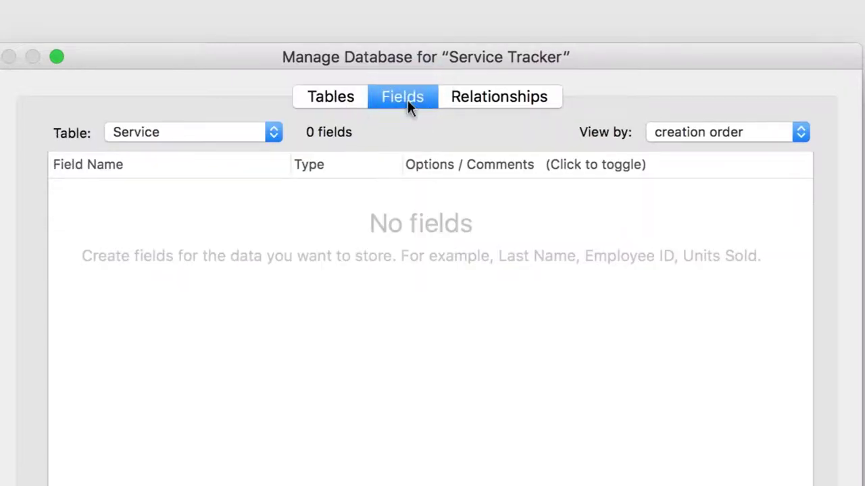
- In the Client table, create a Number field named 'Client ID'
{"action": "left_click", "coordinate": [273, 133]}
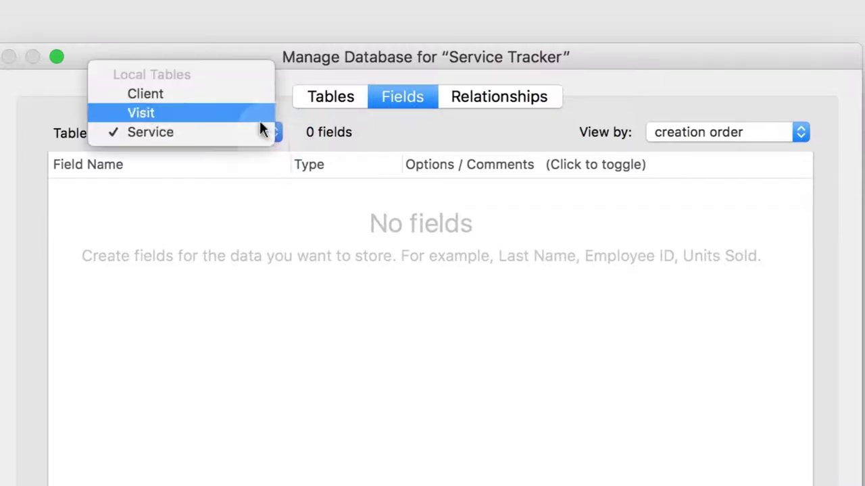
{"action": "left_click", "coordinate": [235, 95]}
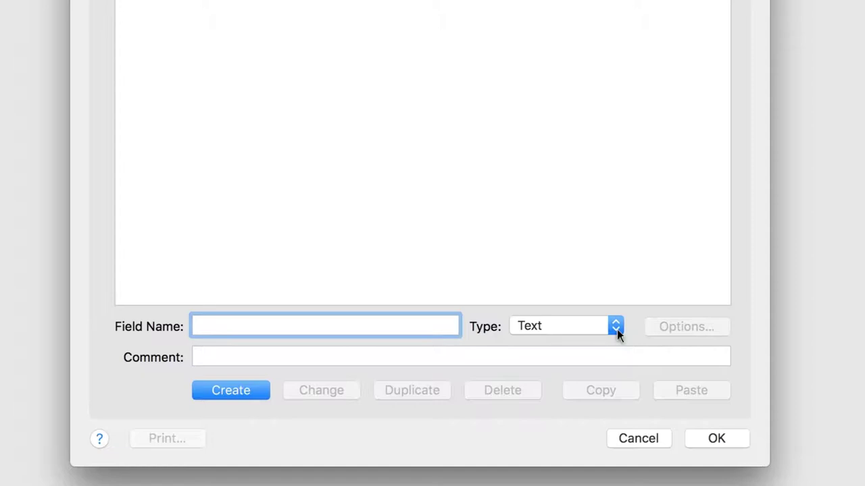
{"action": "type", "text": "Client ID"}
{"action": "left_click", "coordinate": [617, 329]}
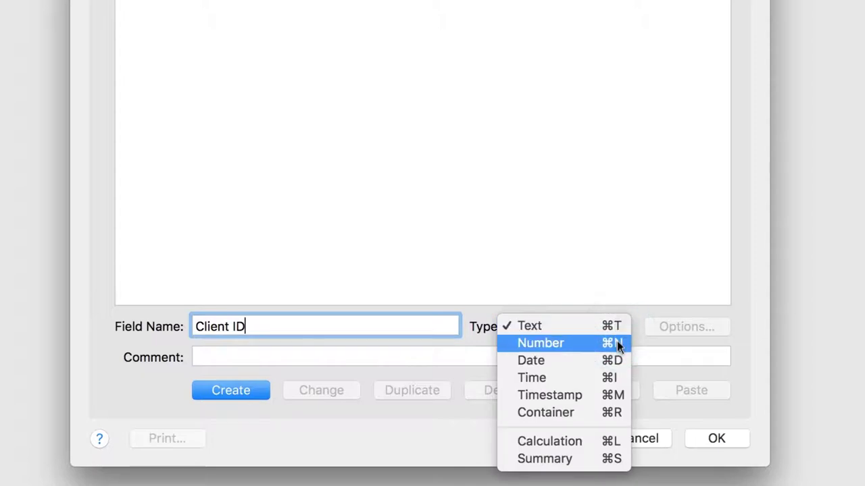
{"action": "left_click", "coordinate": [617, 342]}
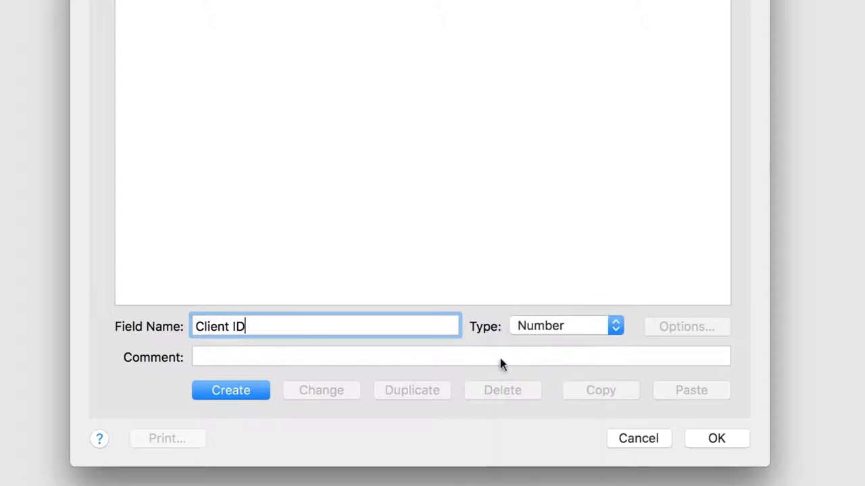
{"action": "left_click", "coordinate": [254, 395]}
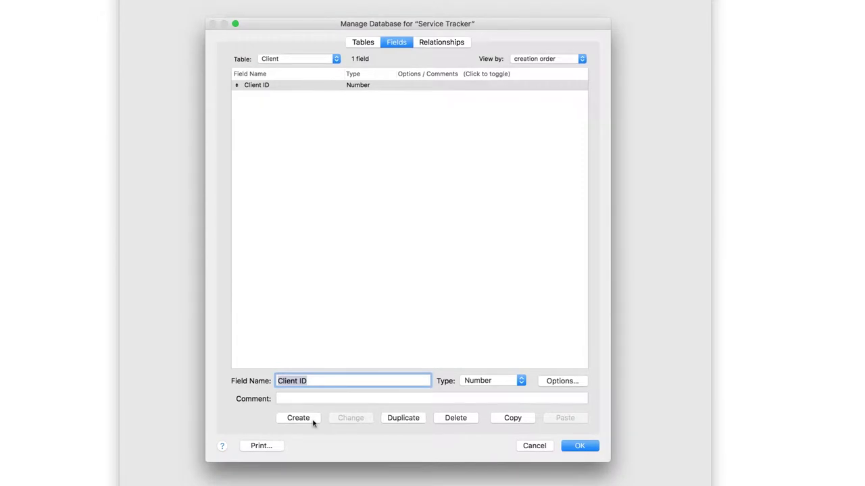
- Make Client ID auto-enter serial numbers from 100, with modification during data entry prohibited
{"action": "left_click", "coordinate": [565, 382]}
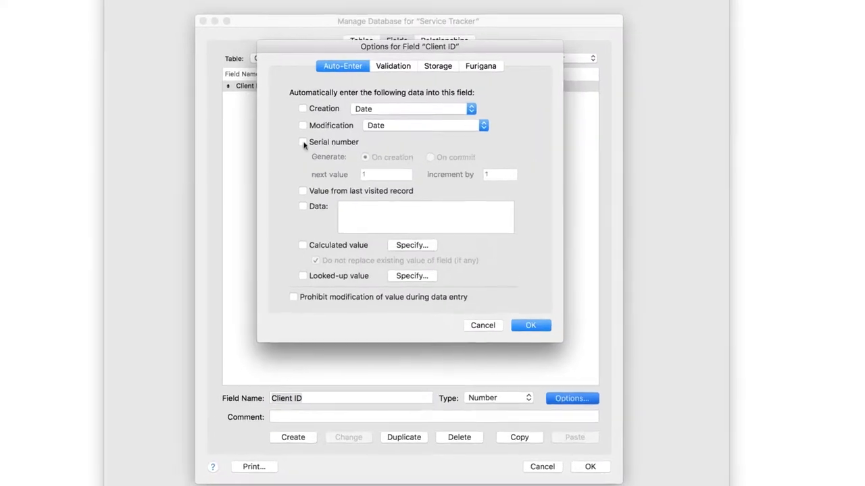
{"action": "left_click", "coordinate": [302, 143]}
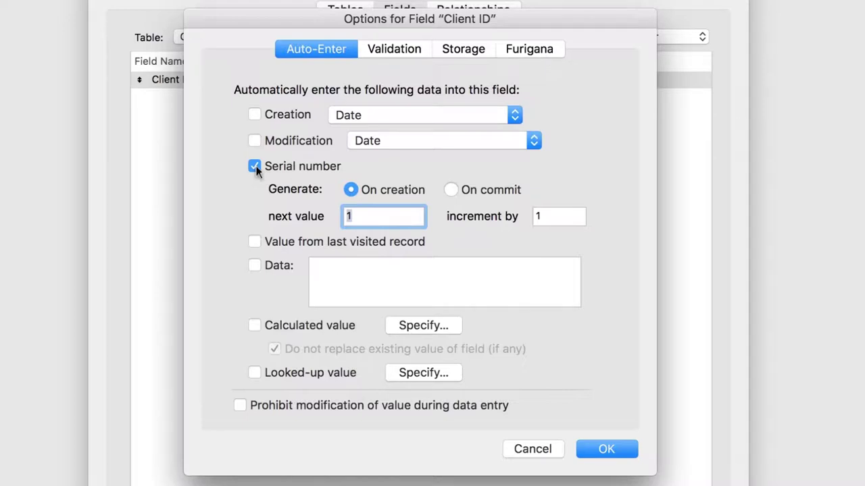
{"action": "type", "text": "100"}
{"action": "left_click", "coordinate": [241, 405]}
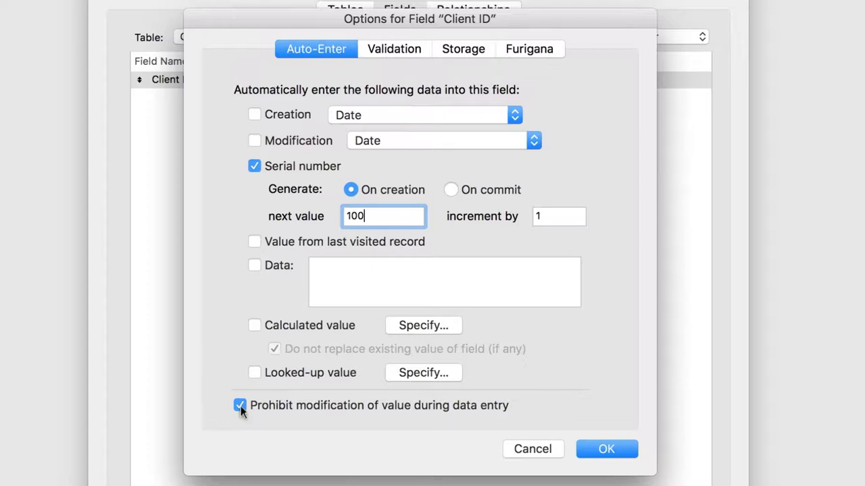
{"action": "left_click", "coordinate": [618, 447]}
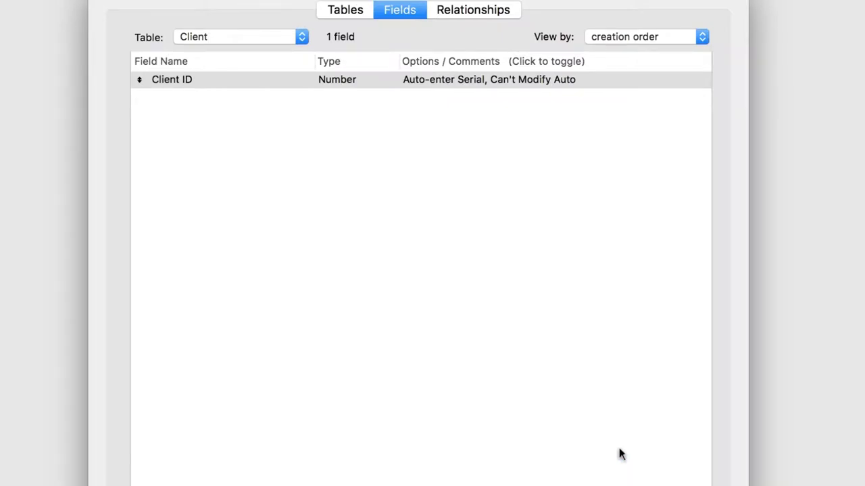
- Add 'First Name' and 'Last Name' Text fields to the Client table
{"action": "type", "text": "First Name"}
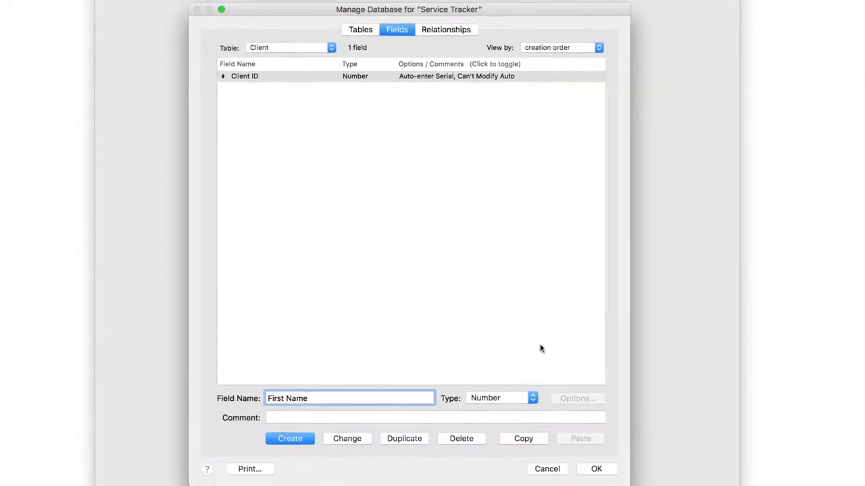
{"action": "left_click", "coordinate": [516, 398]}
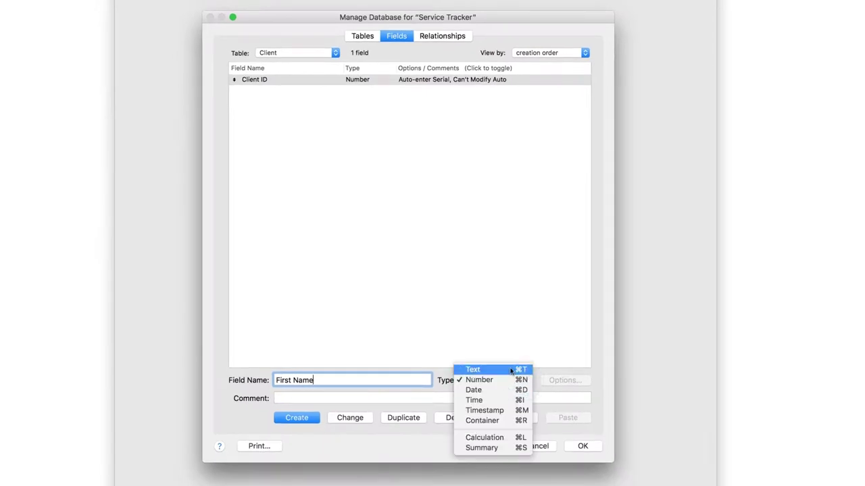
{"action": "left_click", "coordinate": [512, 371]}
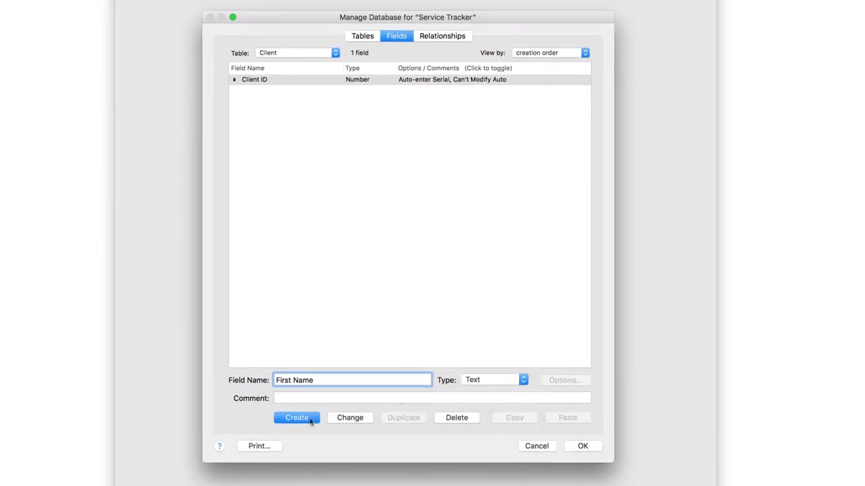
{"action": "left_click", "coordinate": [308, 417]}
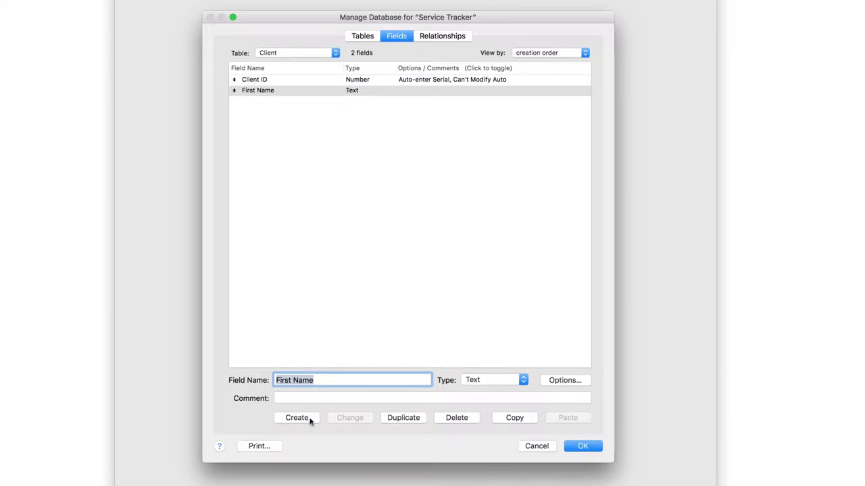
{"action": "type", "text": "Last Name"}
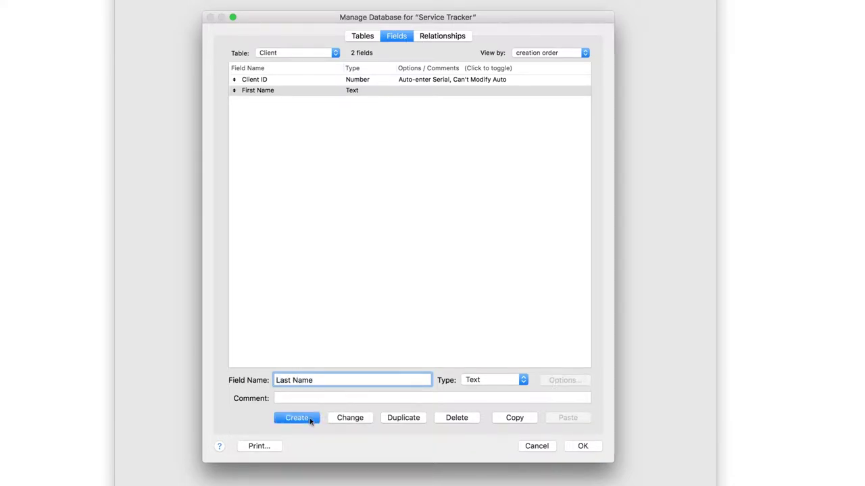
{"action": "left_click", "coordinate": [309, 420]}
- Add 'City', 'Phone' and 'Email' Text fields to the Client table
{"action": "key", "text": "BackSpace"}
{"action": "type", "text": "City"}
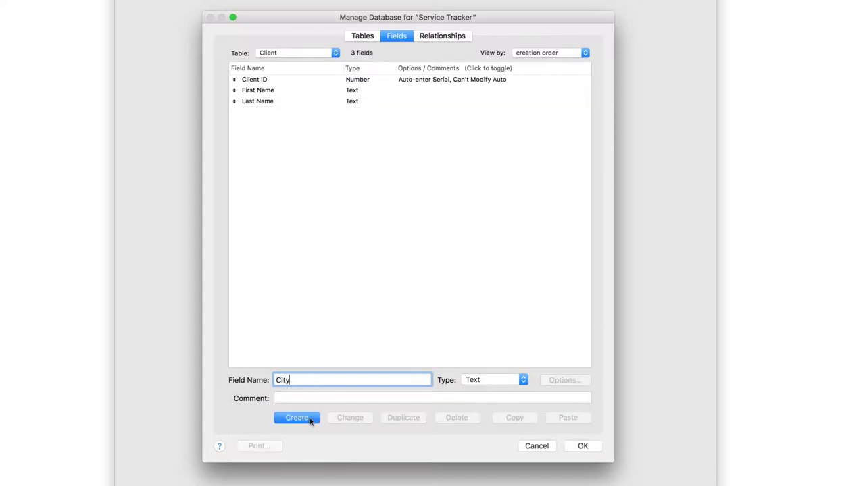
{"action": "left_click", "coordinate": [311, 420]}
{"action": "type", "text": "Phone"}
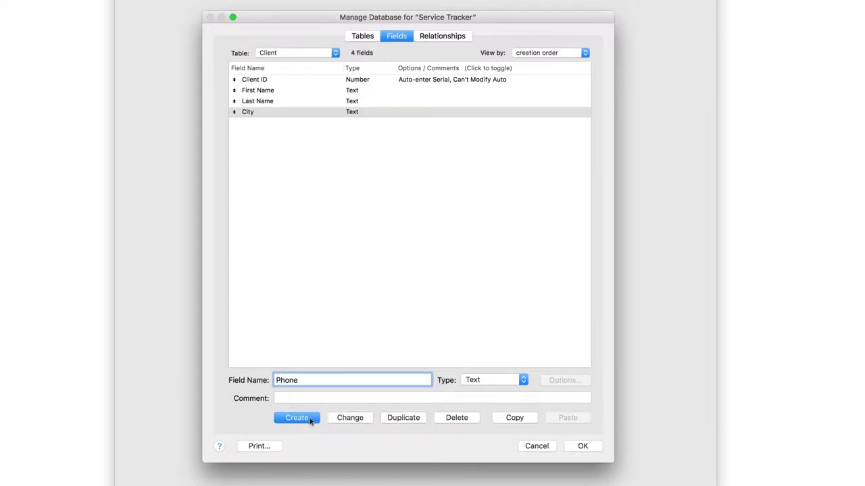
{"action": "left_click", "coordinate": [310, 420]}
{"action": "type", "text": "Email"}
{"action": "left_click", "coordinate": [310, 421]}
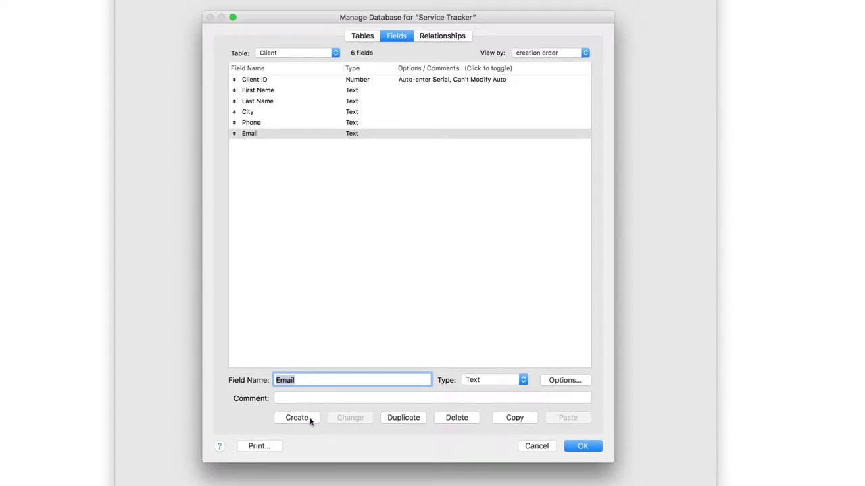
- Add a 'Photo' Container field to the Client table
{"action": "type", "text": "Photo"}
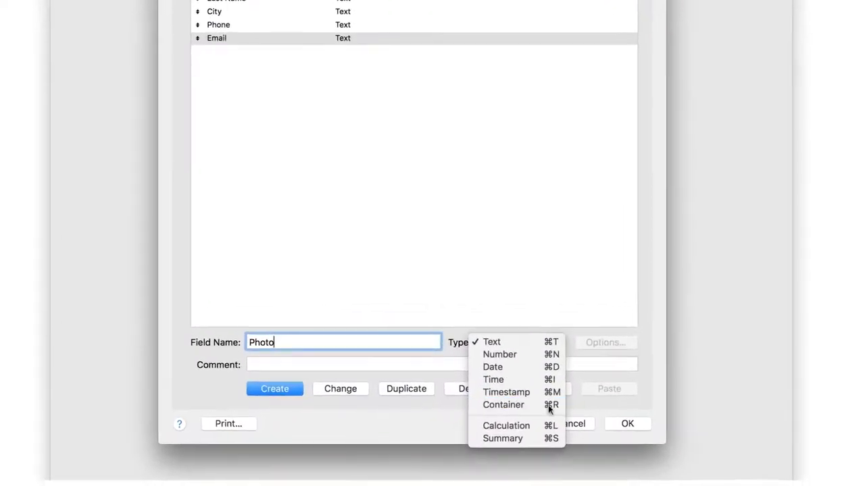
{"action": "left_click", "coordinate": [513, 430]}
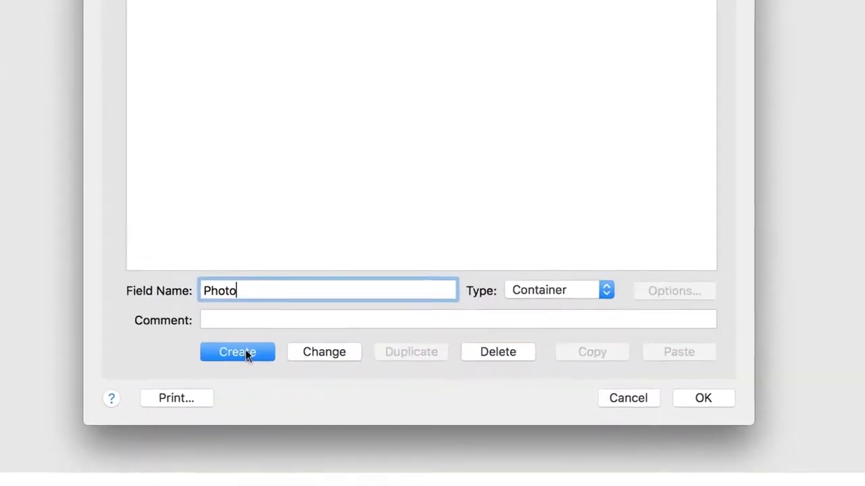
{"action": "left_click", "coordinate": [246, 350]}
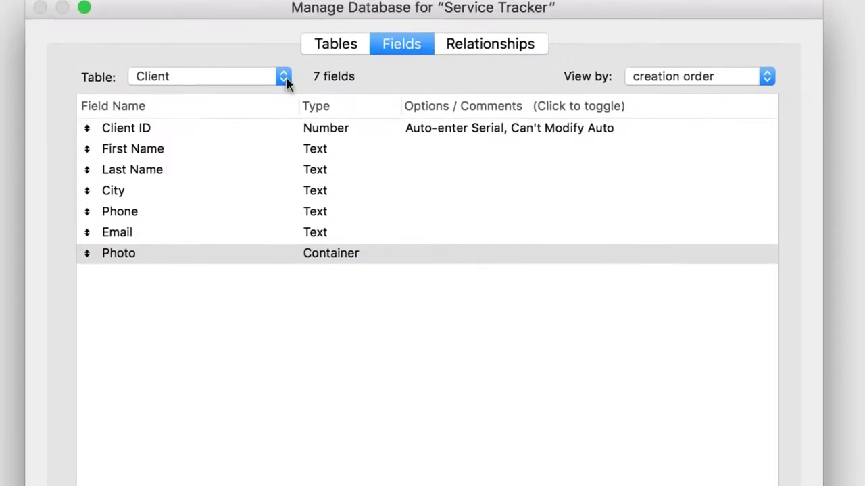
{"action": "left_click", "coordinate": [284, 72]}
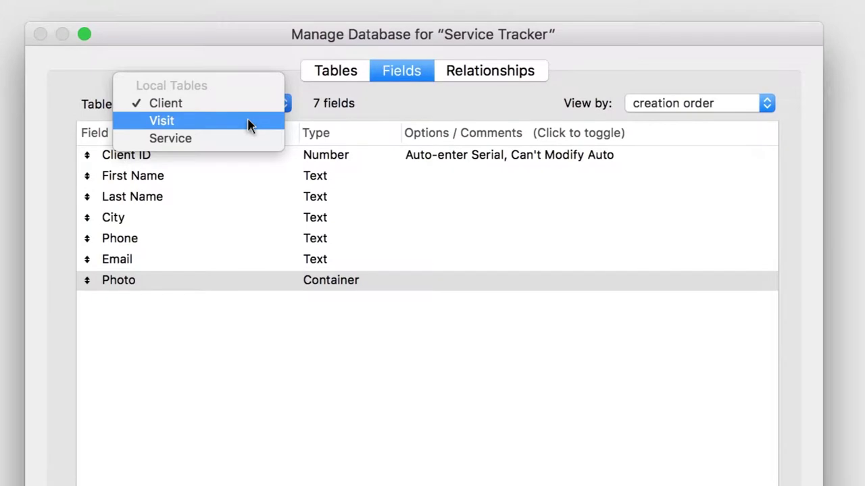
- In the Visit table, create a Number field named 'Visit ID'
{"action": "left_click", "coordinate": [247, 122]}
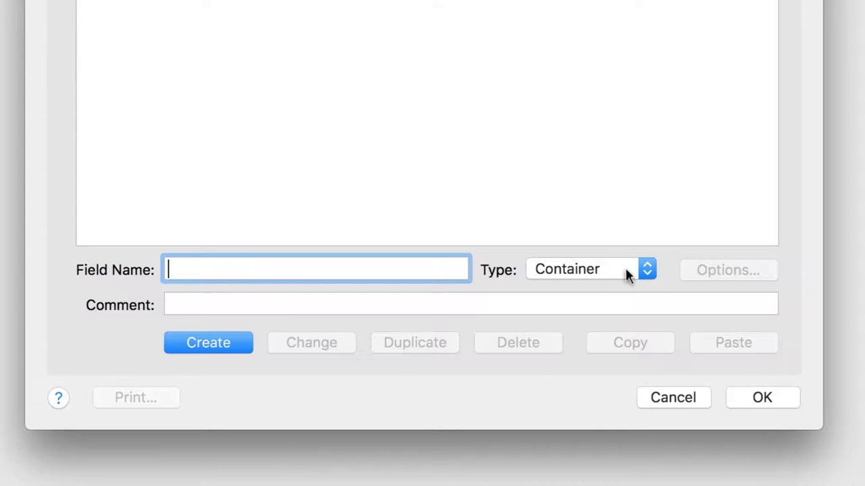
{"action": "type", "text": "Visit ID"}
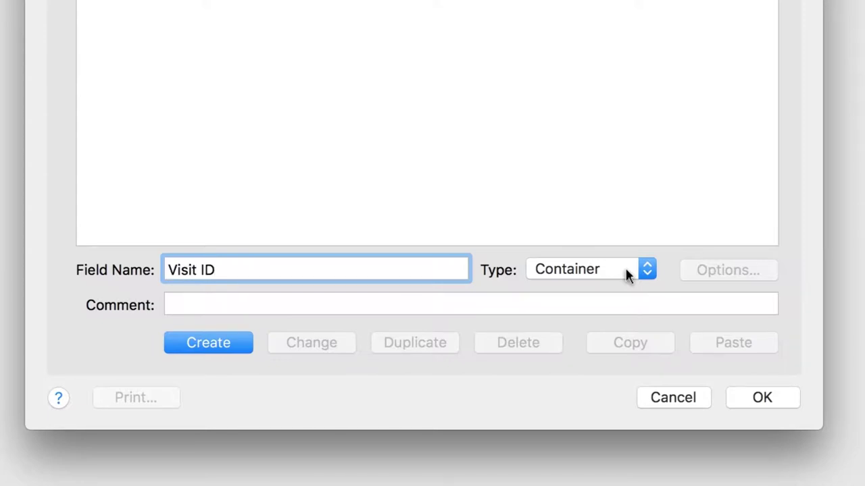
{"action": "left_click", "coordinate": [625, 266]}
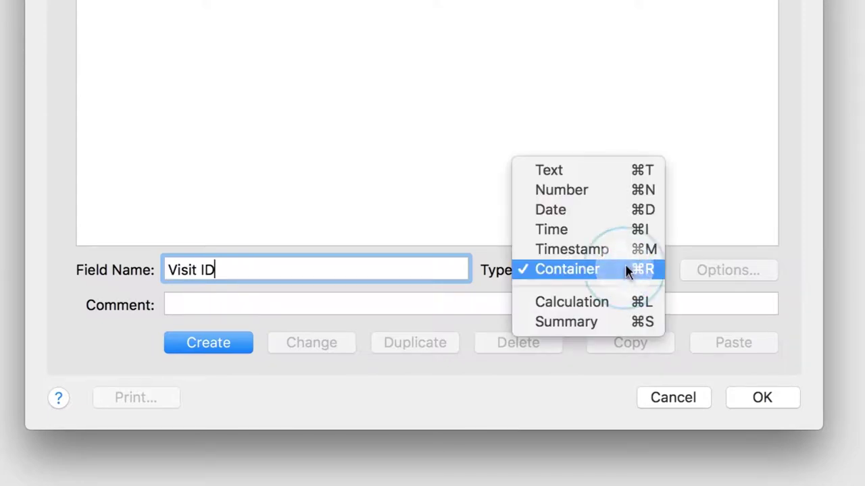
{"action": "left_click", "coordinate": [620, 190]}
{"action": "left_click", "coordinate": [238, 349]}
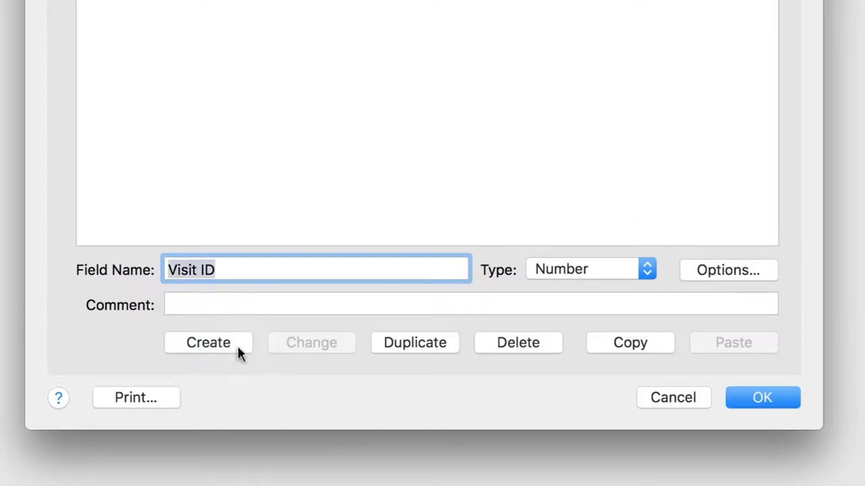
- Make Visit ID auto-enter serial numbers starting at 300
{"action": "left_click", "coordinate": [729, 270]}
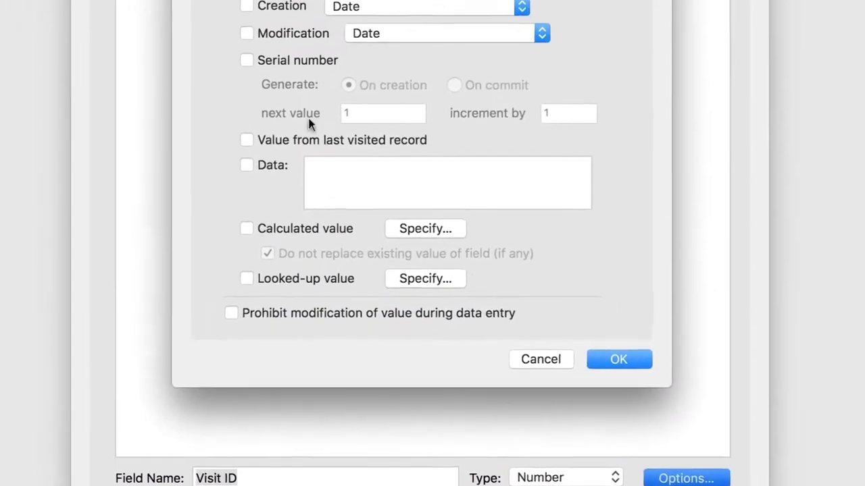
{"action": "left_click", "coordinate": [257, 149]}
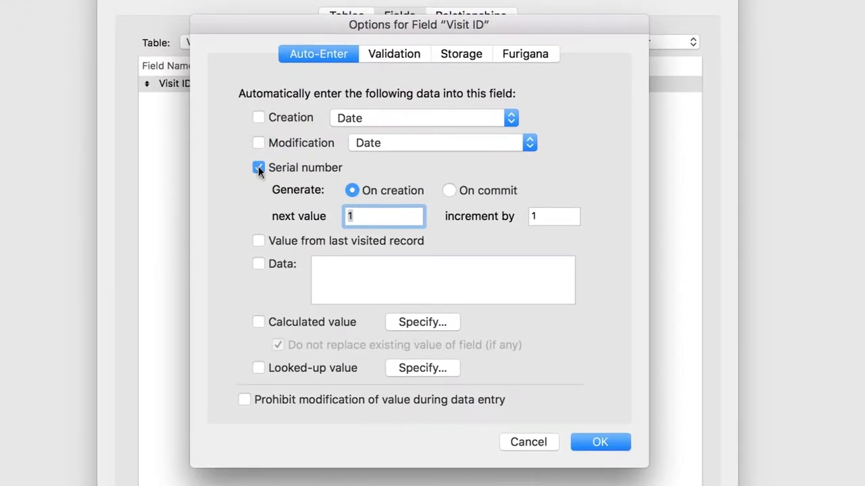
{"action": "type", "text": "300"}
{"action": "left_click", "coordinate": [586, 444]}
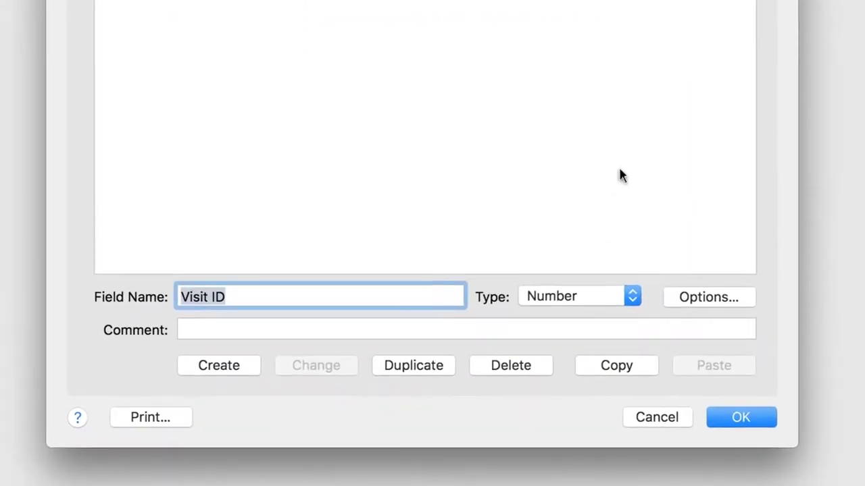
- Add a 'Client ID' Number field and a 'Visit Date' Date field to Visit
{"action": "type", "text": "Client ID"}
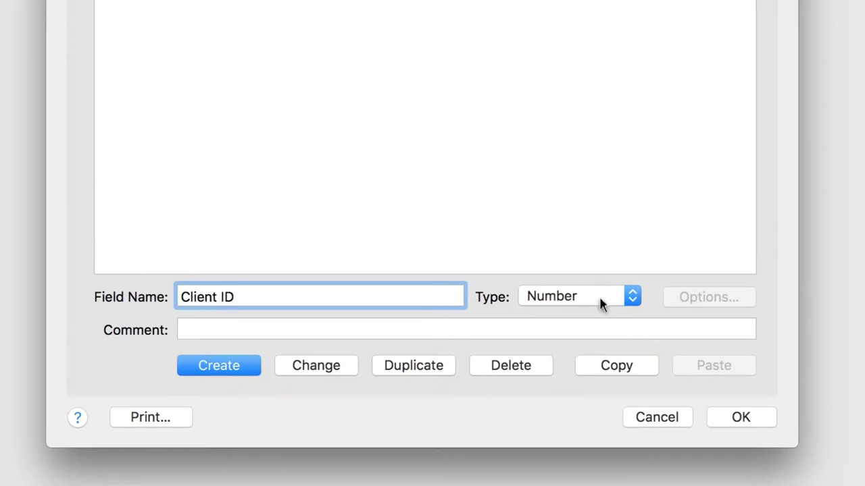
{"action": "left_click", "coordinate": [248, 366]}
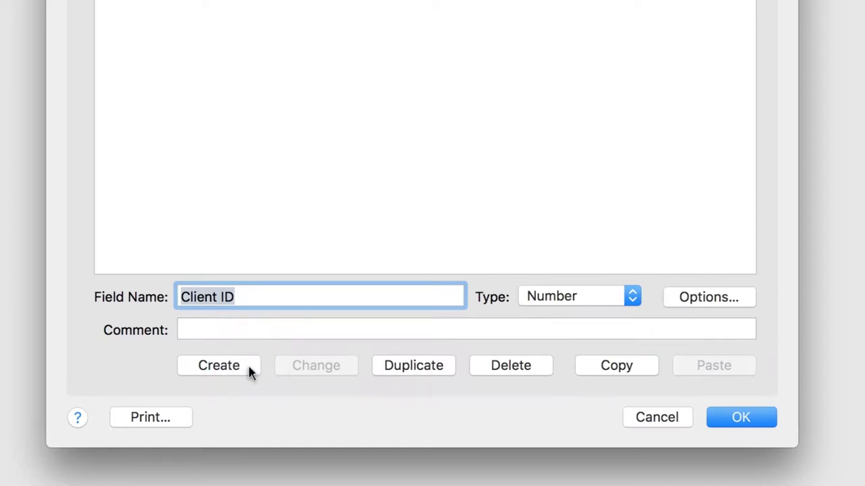
{"action": "type", "text": "Visit Date"}
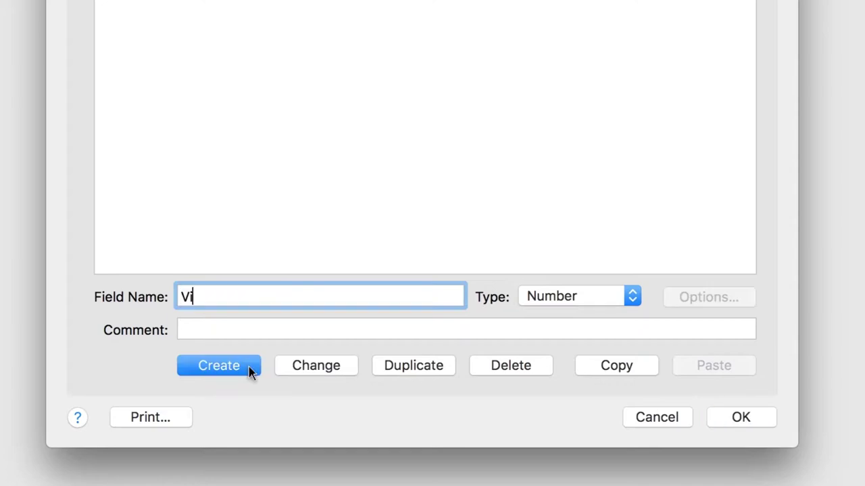
{"action": "left_click", "coordinate": [633, 304]}
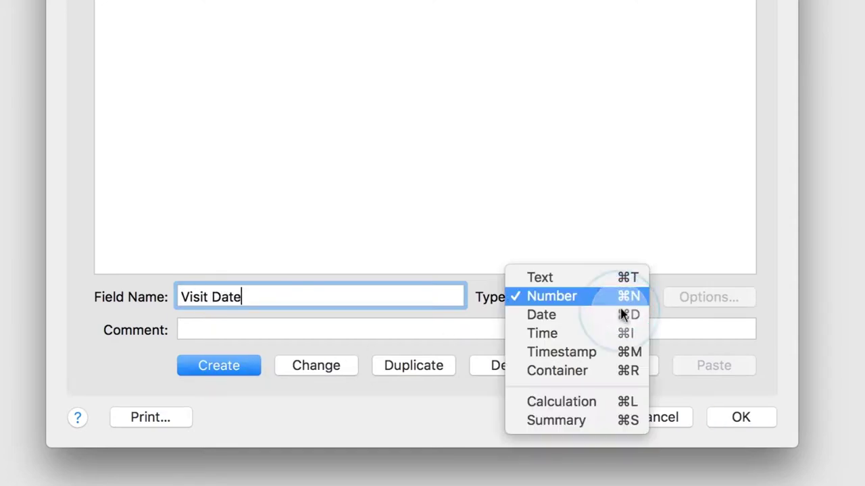
{"action": "left_click", "coordinate": [612, 314]}
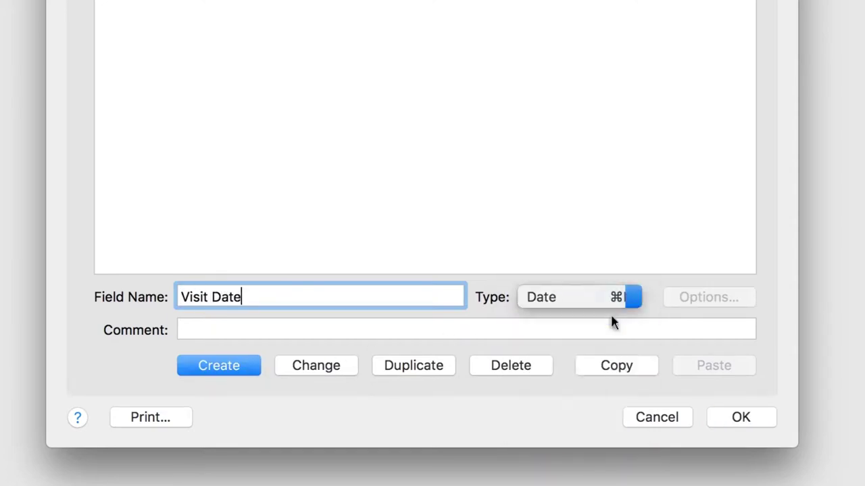
{"action": "left_click", "coordinate": [246, 372]}
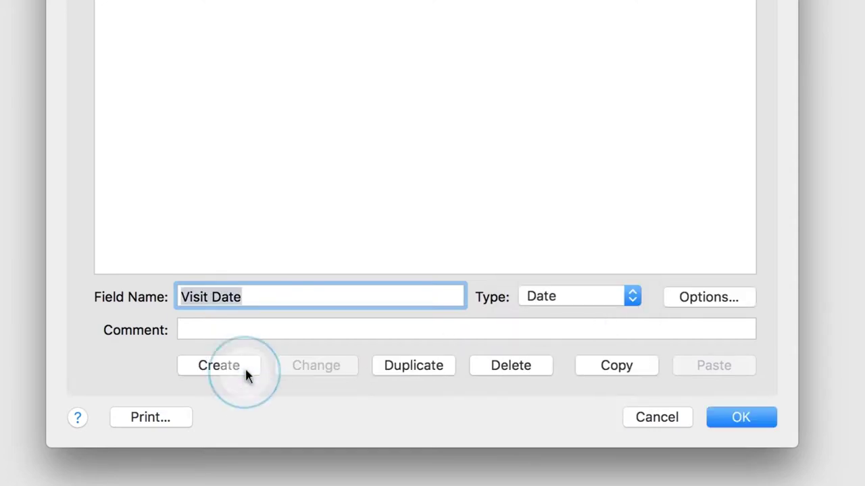
- Set Visit Date to auto-enter the record's creation date
{"action": "left_click", "coordinate": [709, 304]}
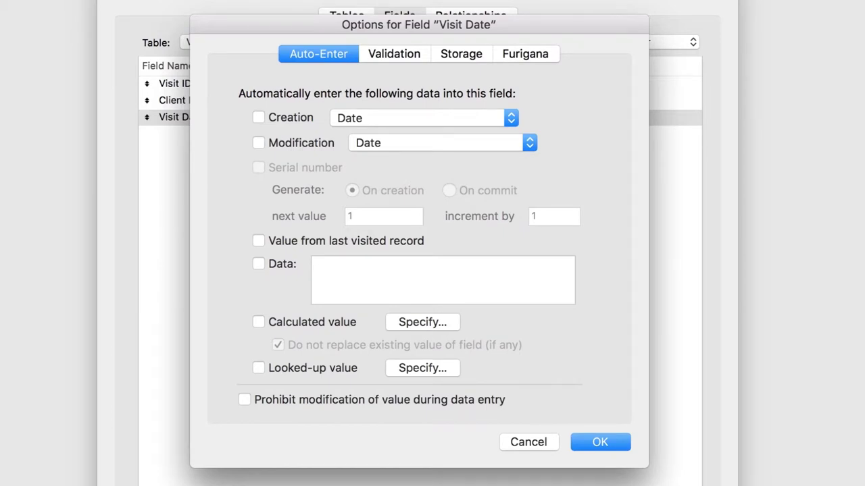
{"action": "left_click", "coordinate": [260, 118]}
{"action": "left_click", "coordinate": [595, 443]}
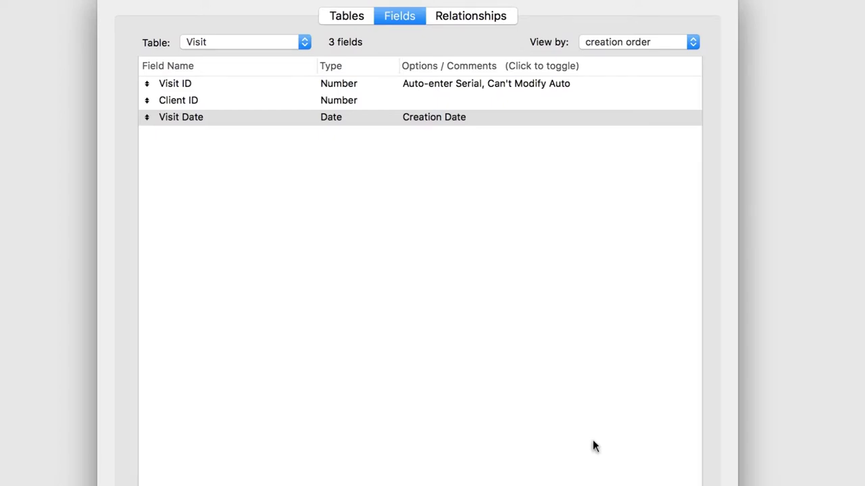
- Add 'Visit Time' as a Time field and 'Therapist' as a Text field to Visit
{"action": "type", "text": "Visit Ti"}
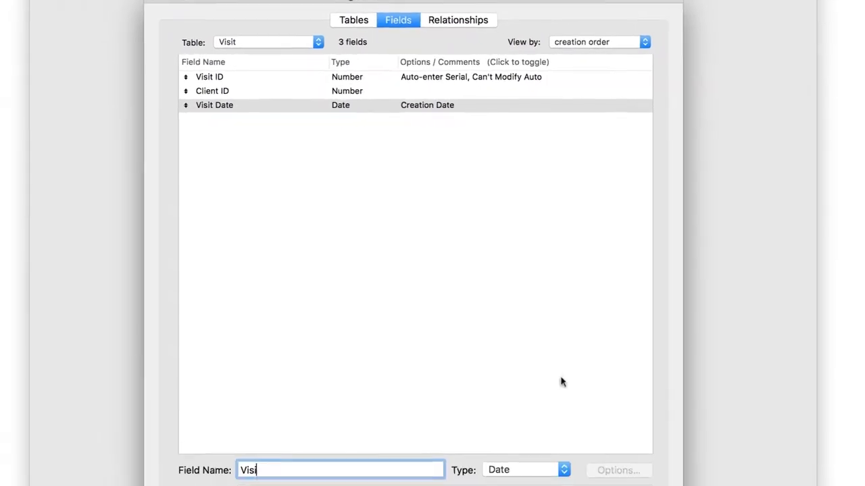
{"action": "type", "text": "me"}
{"action": "left_click", "coordinate": [534, 430]}
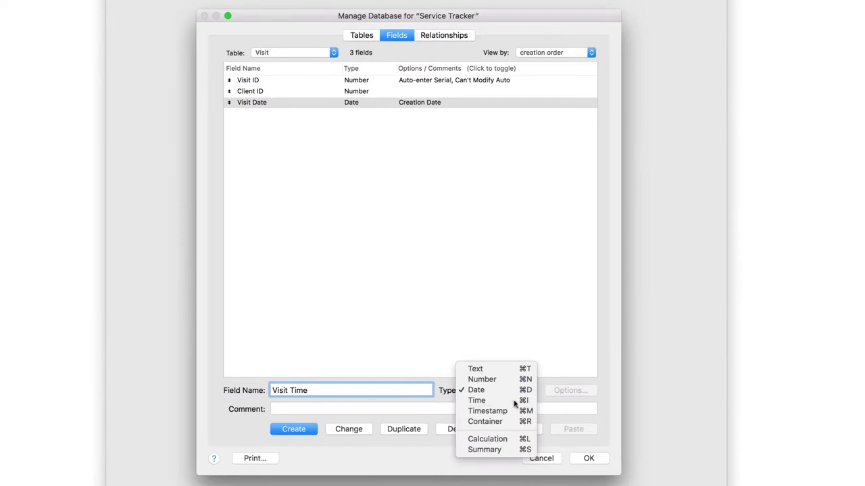
{"action": "left_click", "coordinate": [528, 440]}
{"action": "key", "text": "Return"}
{"action": "type", "text": "Therapist"}
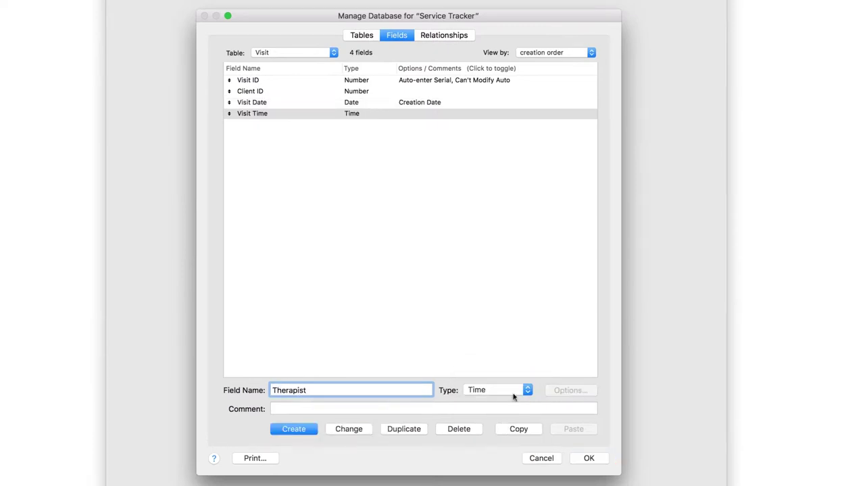
{"action": "left_click", "coordinate": [514, 391]}
{"action": "left_click", "coordinate": [512, 363]}
{"action": "key", "text": "Return"}
- Add 'Signature' as a Container field and 'Note' as a Text field to Visit
{"action": "type", "text": "Signature"}
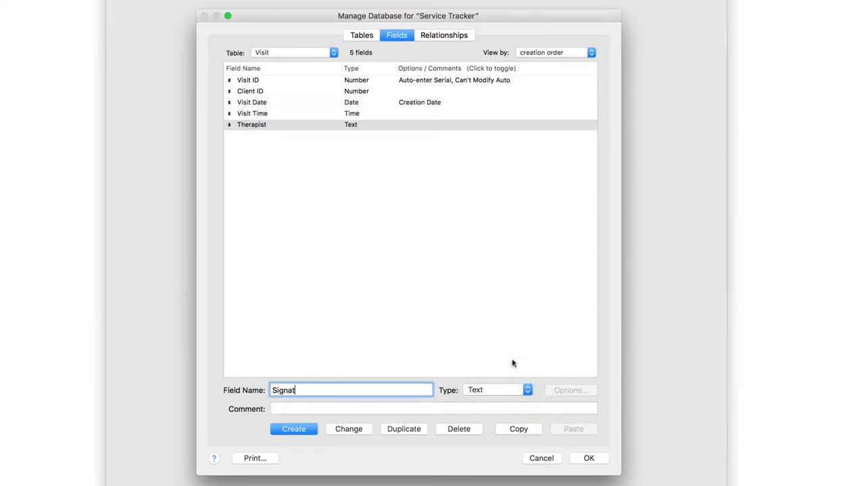
{"action": "left_click", "coordinate": [513, 389]}
{"action": "left_click", "coordinate": [507, 444]}
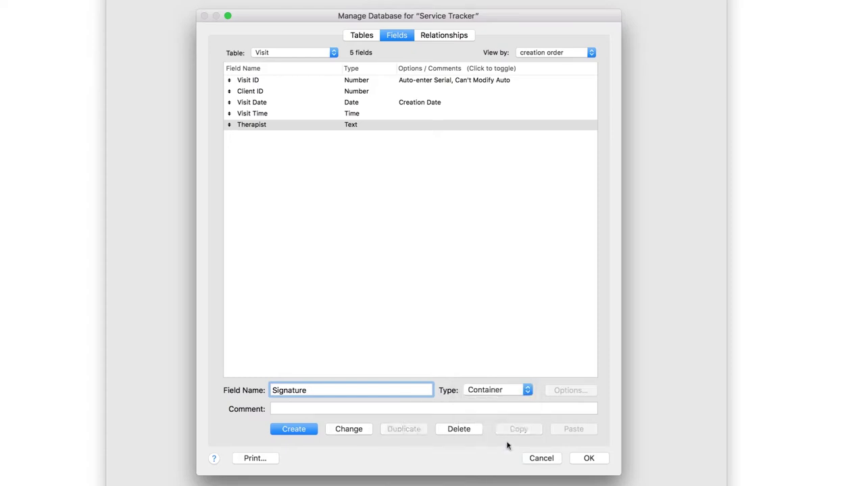
{"action": "key", "text": "Return"}
{"action": "type", "text": "Note"}
{"action": "left_click", "coordinate": [517, 392]}
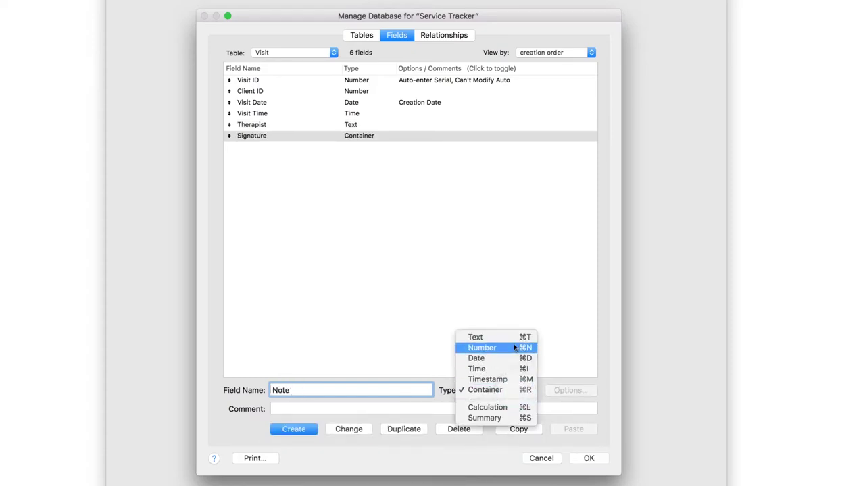
{"action": "left_click", "coordinate": [514, 337]}
{"action": "key", "text": "Return"}
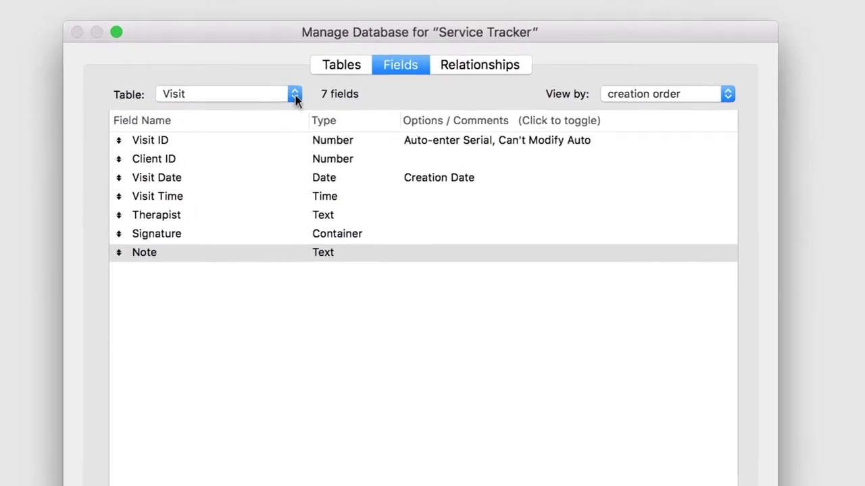
{"action": "left_click", "coordinate": [331, 54]}
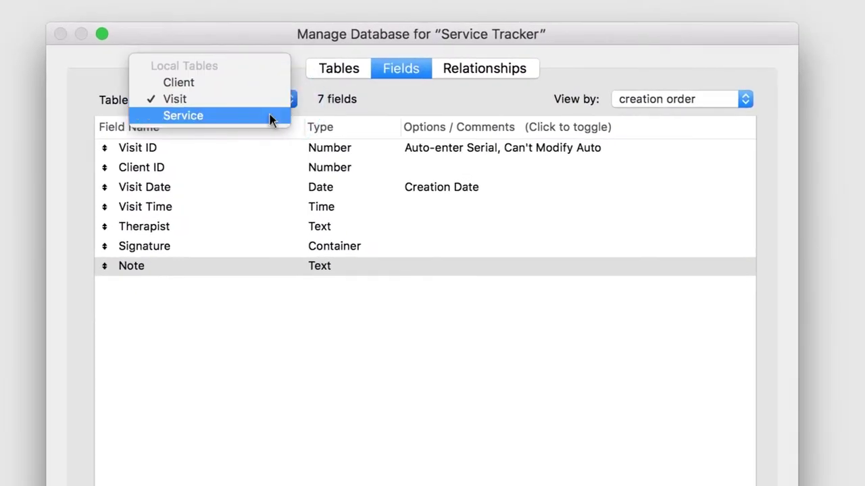
- In the Service table, create a Number field named 'Service ID'
{"action": "left_click", "coordinate": [271, 118]}
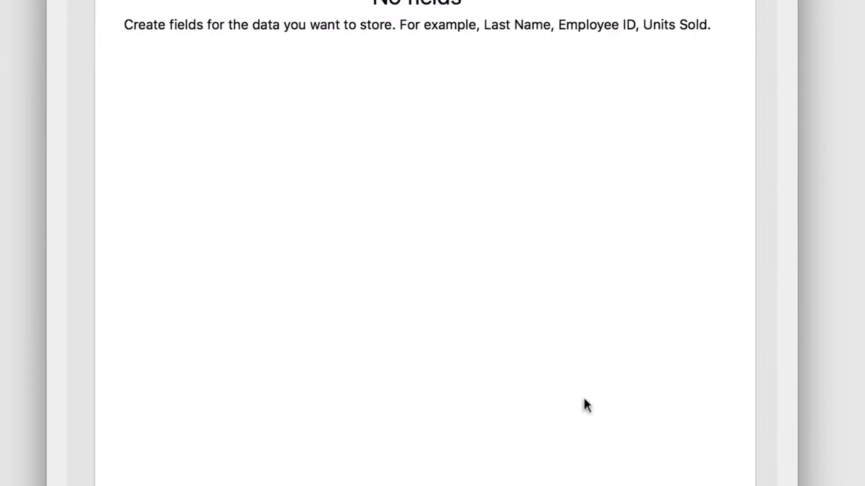
{"action": "type", "text": "Service ID"}
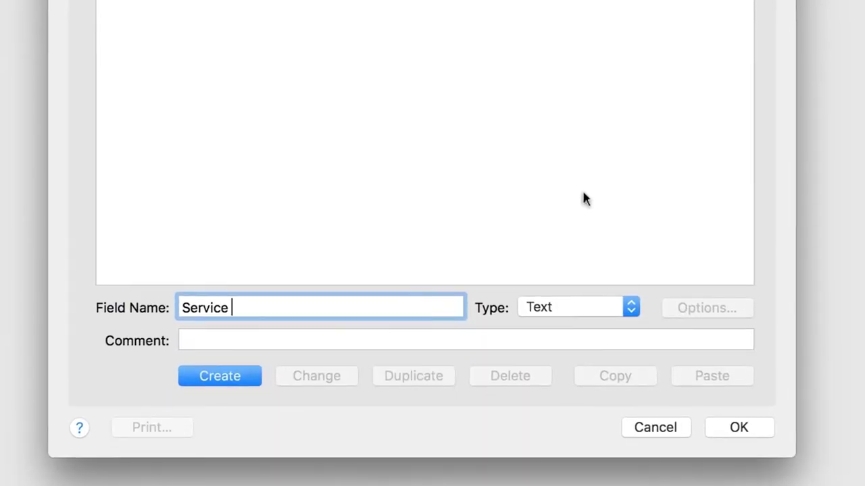
{"action": "left_click", "coordinate": [631, 323]}
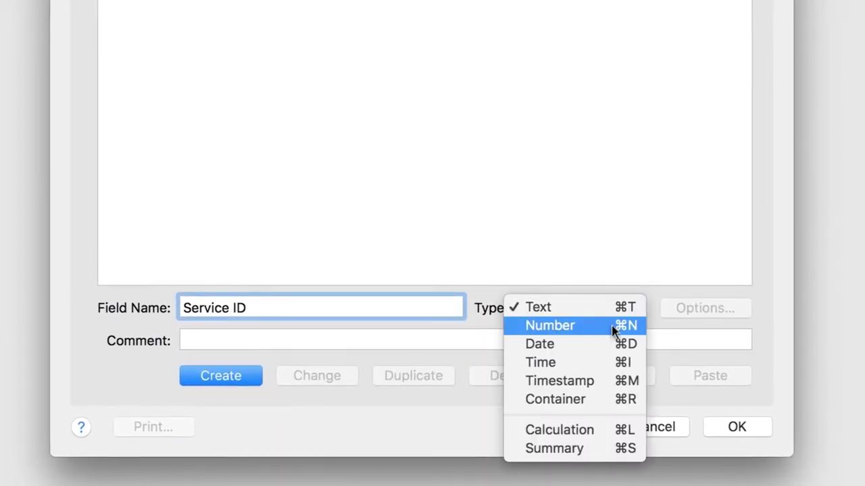
{"action": "left_click", "coordinate": [613, 329]}
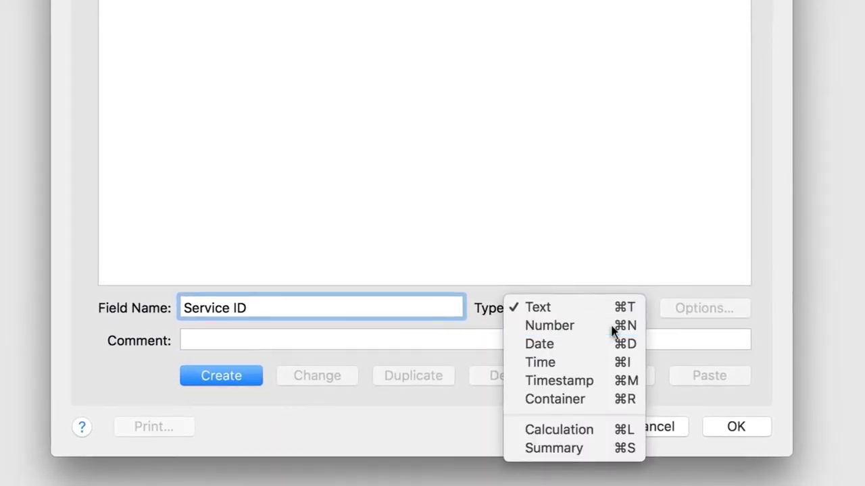
{"action": "key", "text": "Return"}
- Make Service ID auto-enter serial numbers from 500, with modification prohibited
{"action": "left_click", "coordinate": [697, 312]}
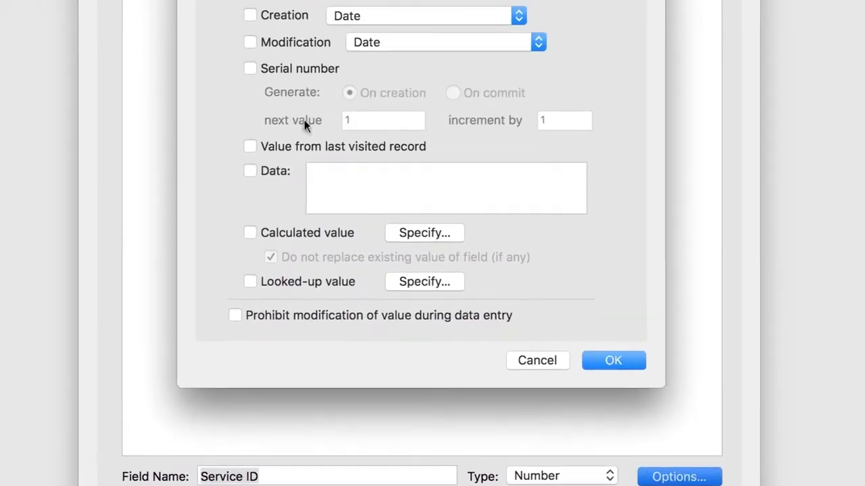
{"action": "left_click", "coordinate": [256, 163]}
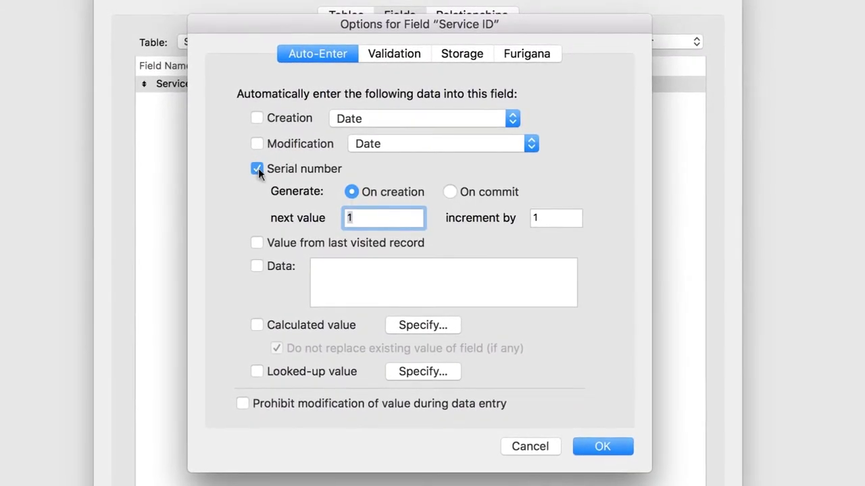
{"action": "type", "text": "500"}
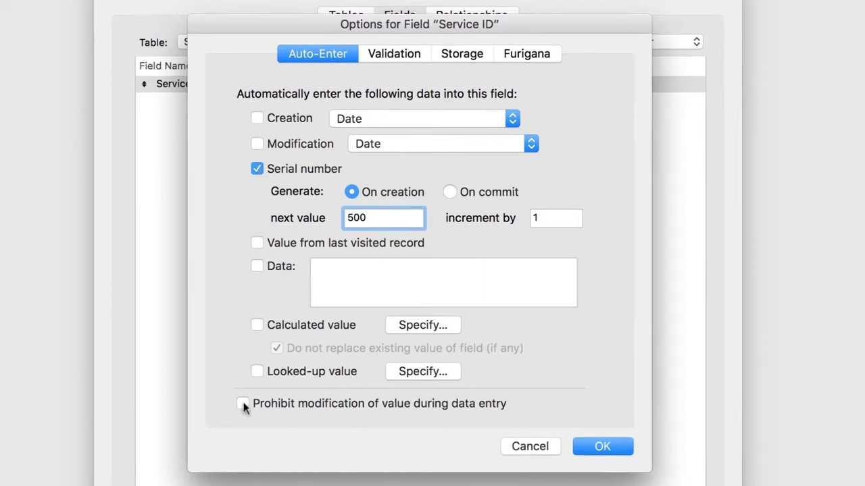
{"action": "left_click", "coordinate": [242, 404]}
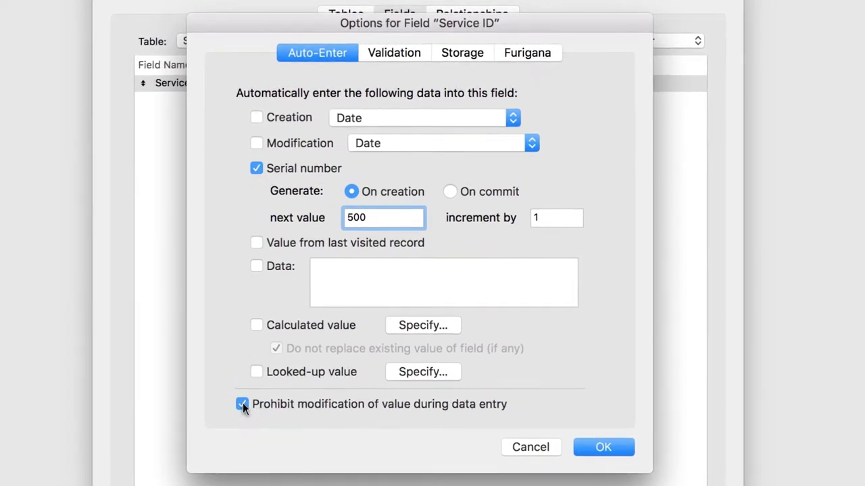
{"action": "left_click", "coordinate": [585, 449]}
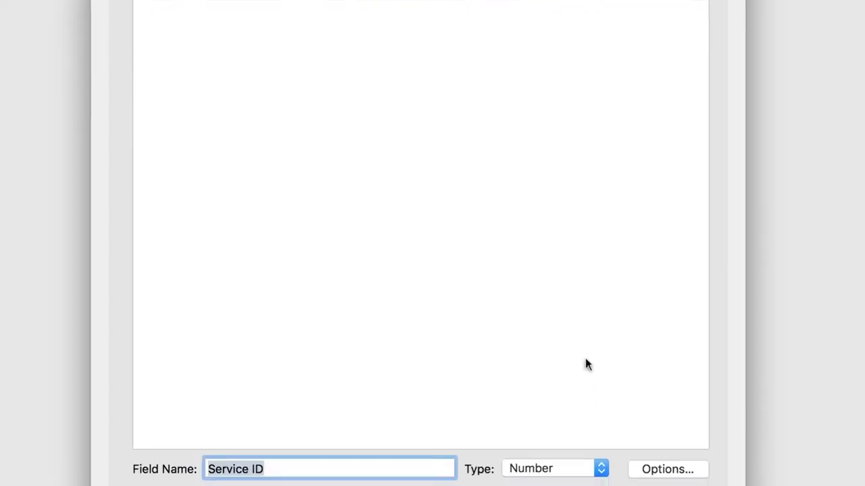
- Add a 'Visit ID' Number field and a 'Service Name' Text field to Service
{"action": "type", "text": "Visit ID"}
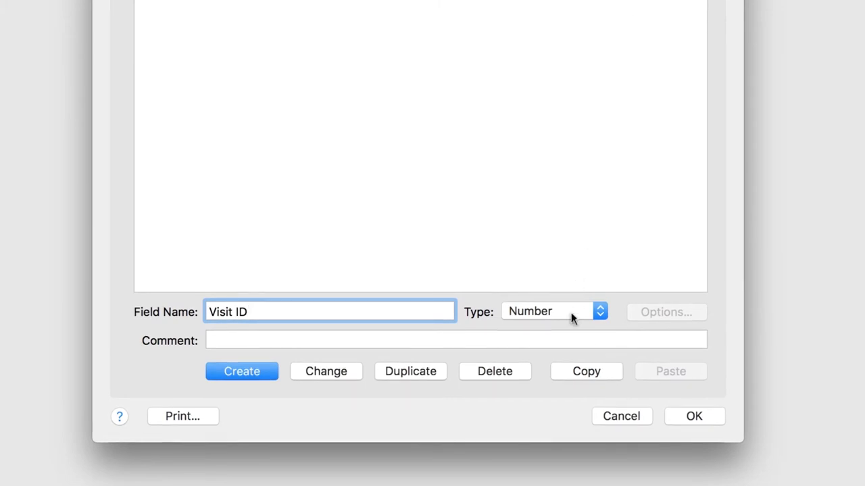
{"action": "left_click", "coordinate": [252, 373]}
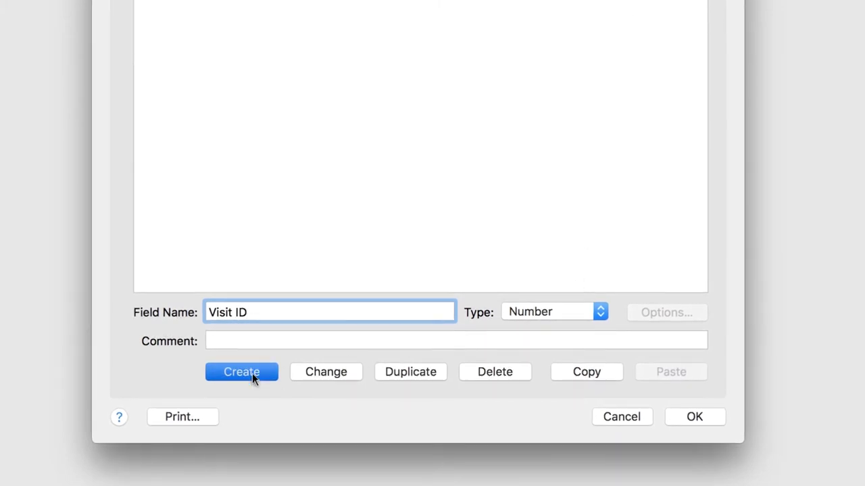
{"action": "type", "text": "Service Name"}
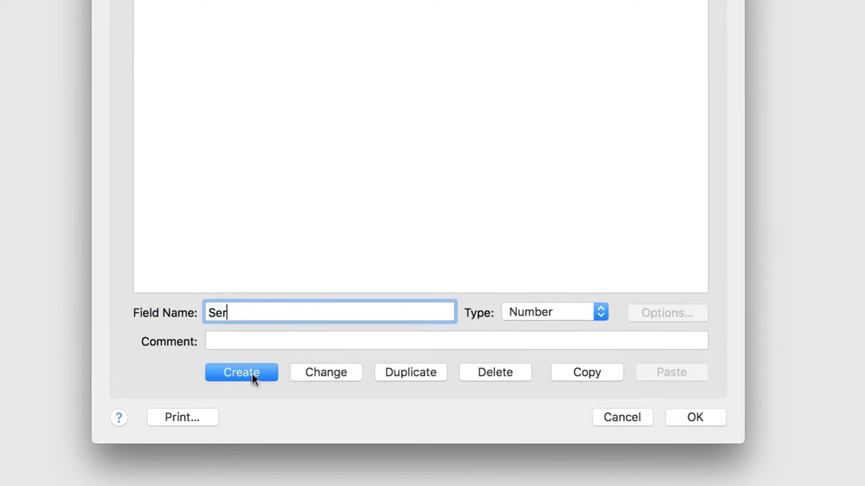
{"action": "left_click", "coordinate": [569, 311]}
{"action": "left_click", "coordinate": [565, 301]}
{"action": "key", "text": "Return"}
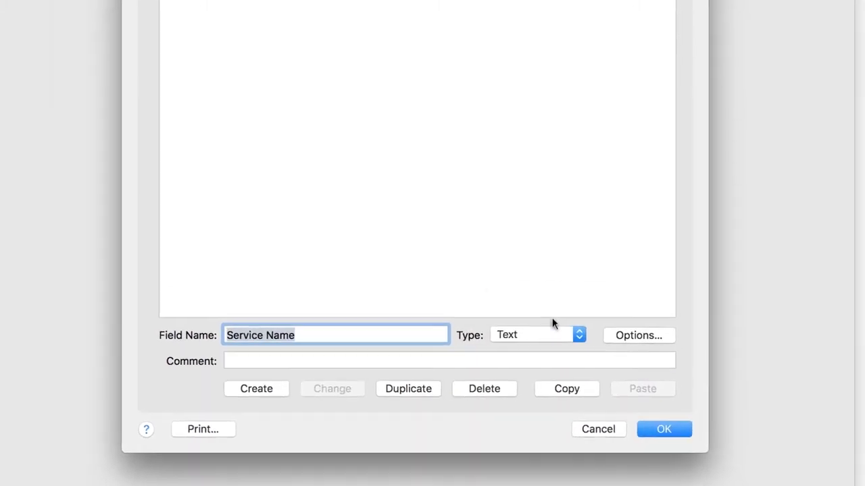
- Add a 'Duration' Number field, then save the definitions and close Manage Database
{"action": "type", "text": "Duration"}
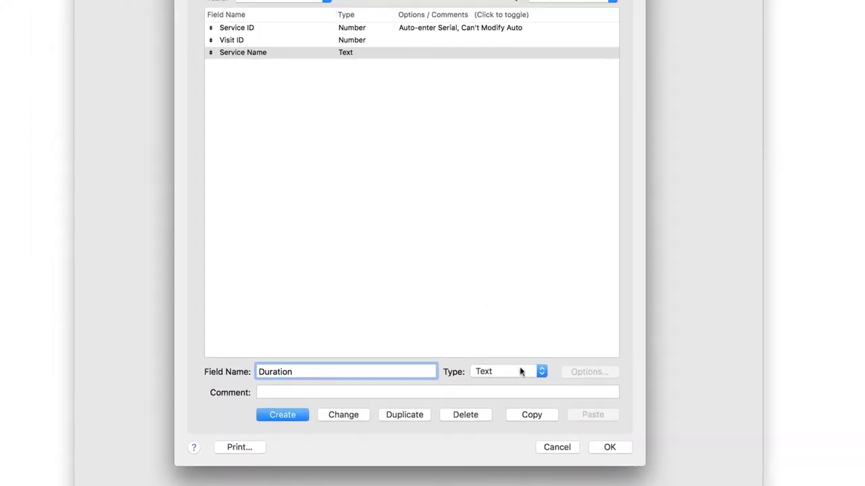
{"action": "left_click", "coordinate": [521, 371]}
{"action": "left_click", "coordinate": [520, 384]}
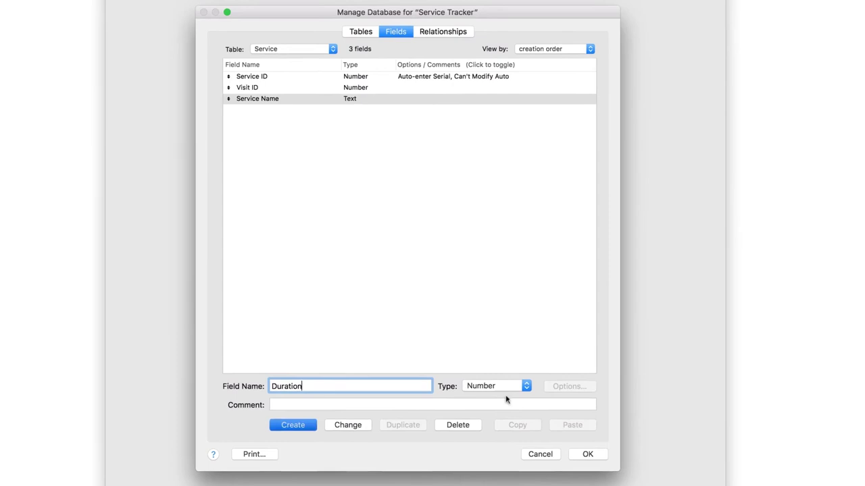
{"action": "key", "text": "Return"}
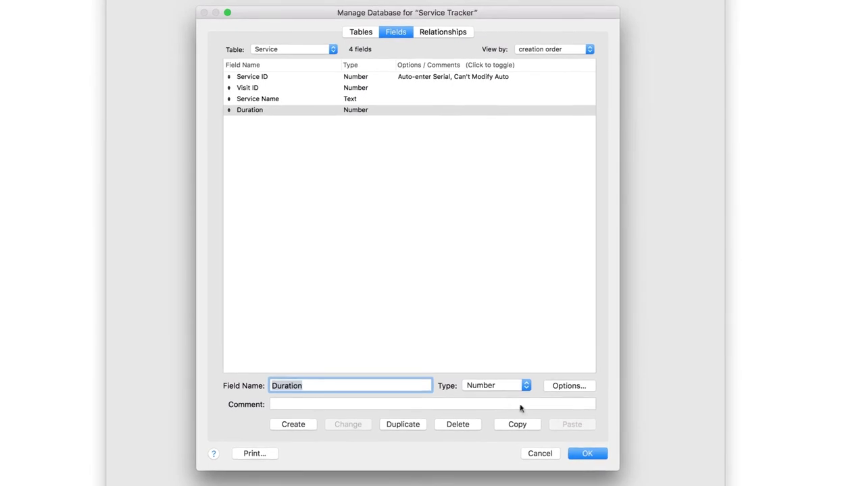
{"action": "left_click", "coordinate": [590, 454]}
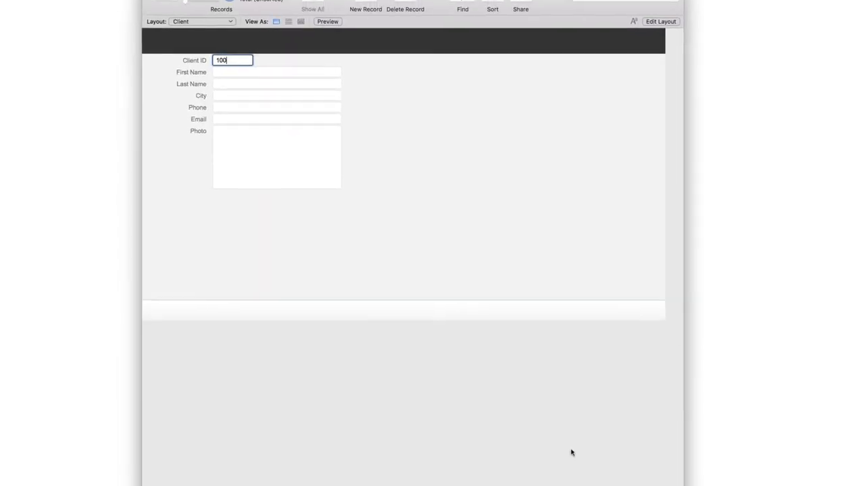